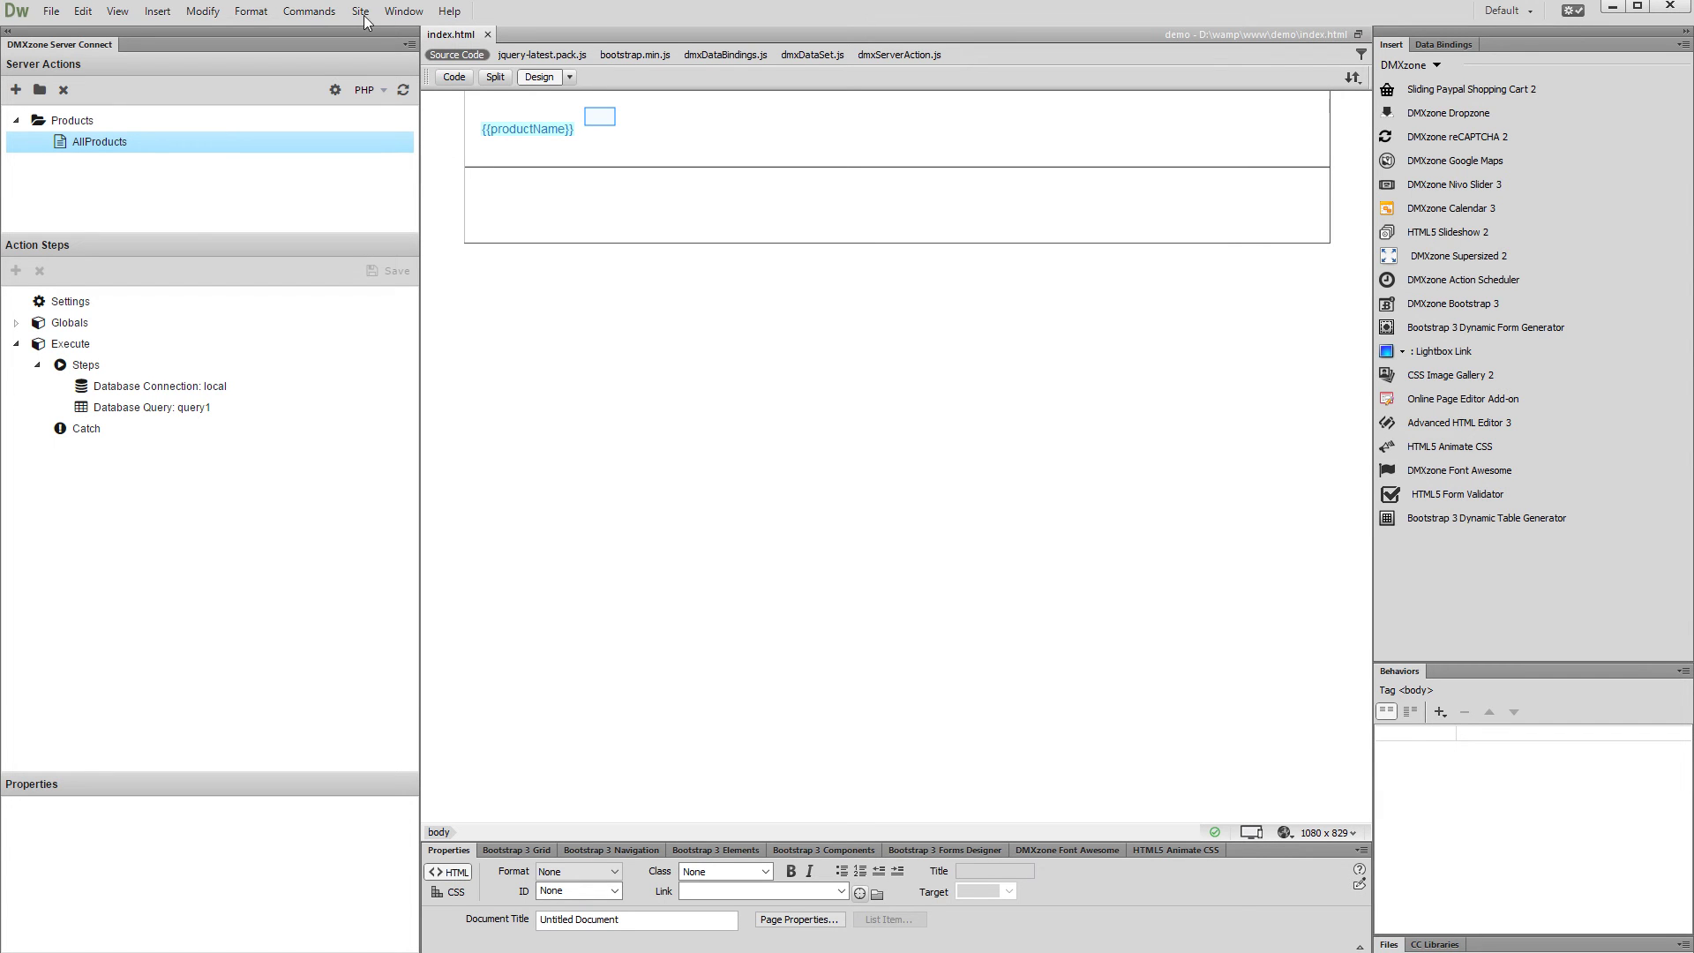
Select the product name repeat region and insert a Data Binding Detail region in the lower cell
click(602, 122)
click(601, 119)
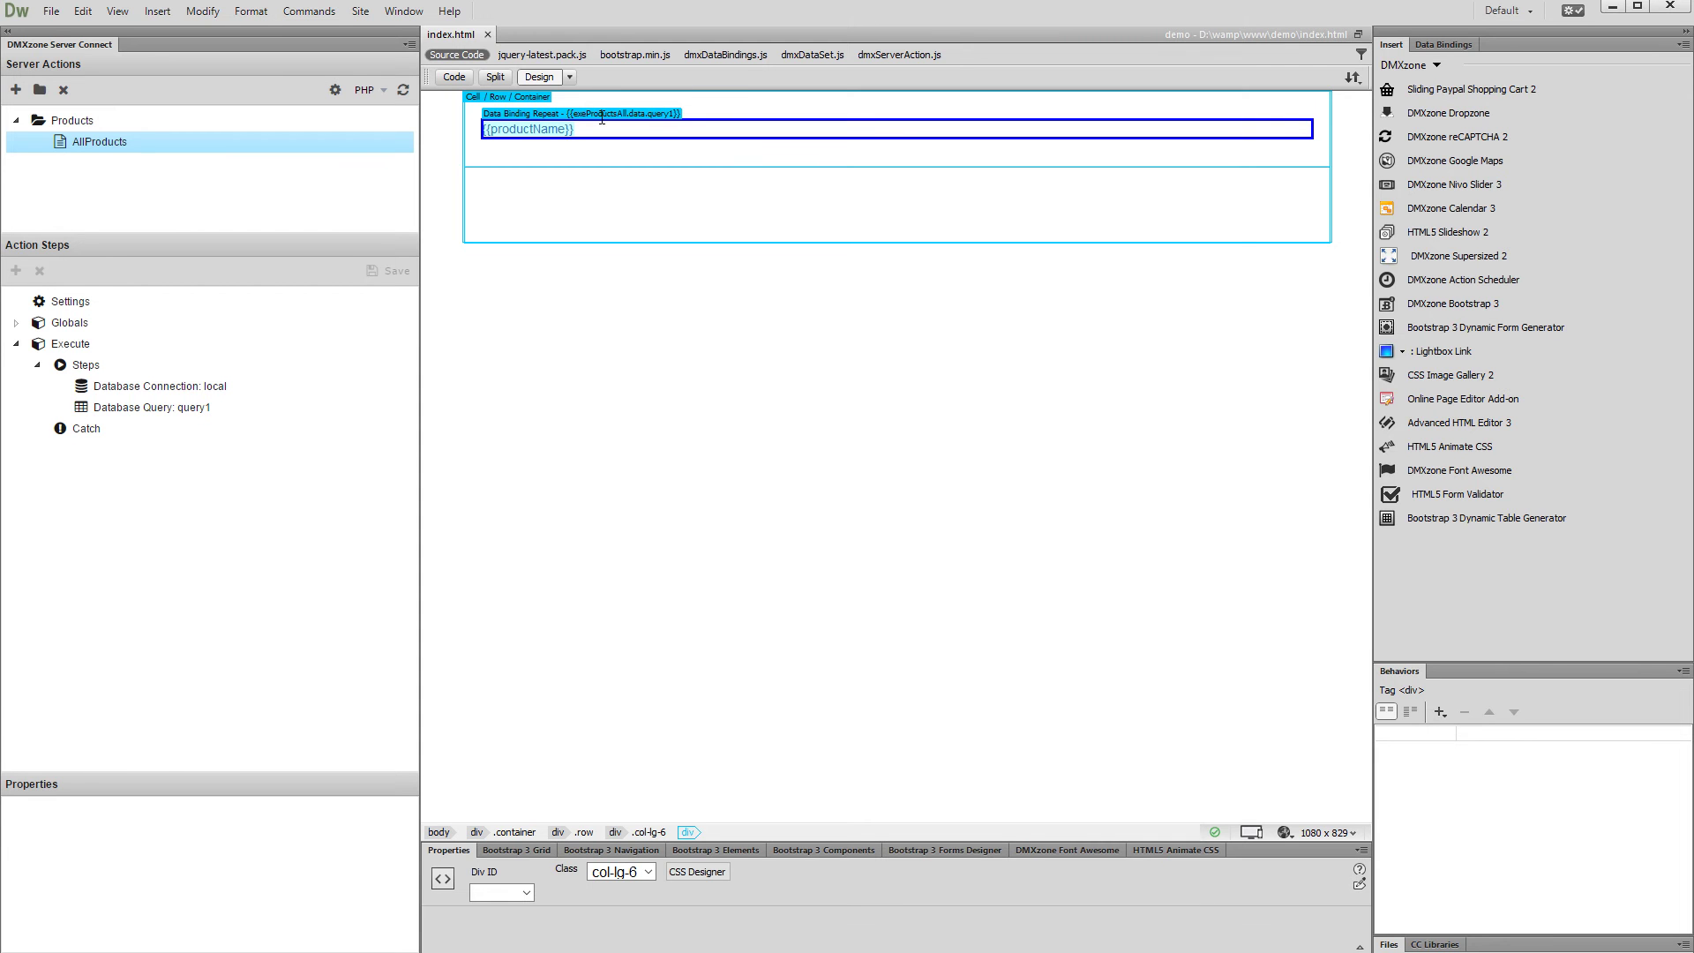
click(530, 189)
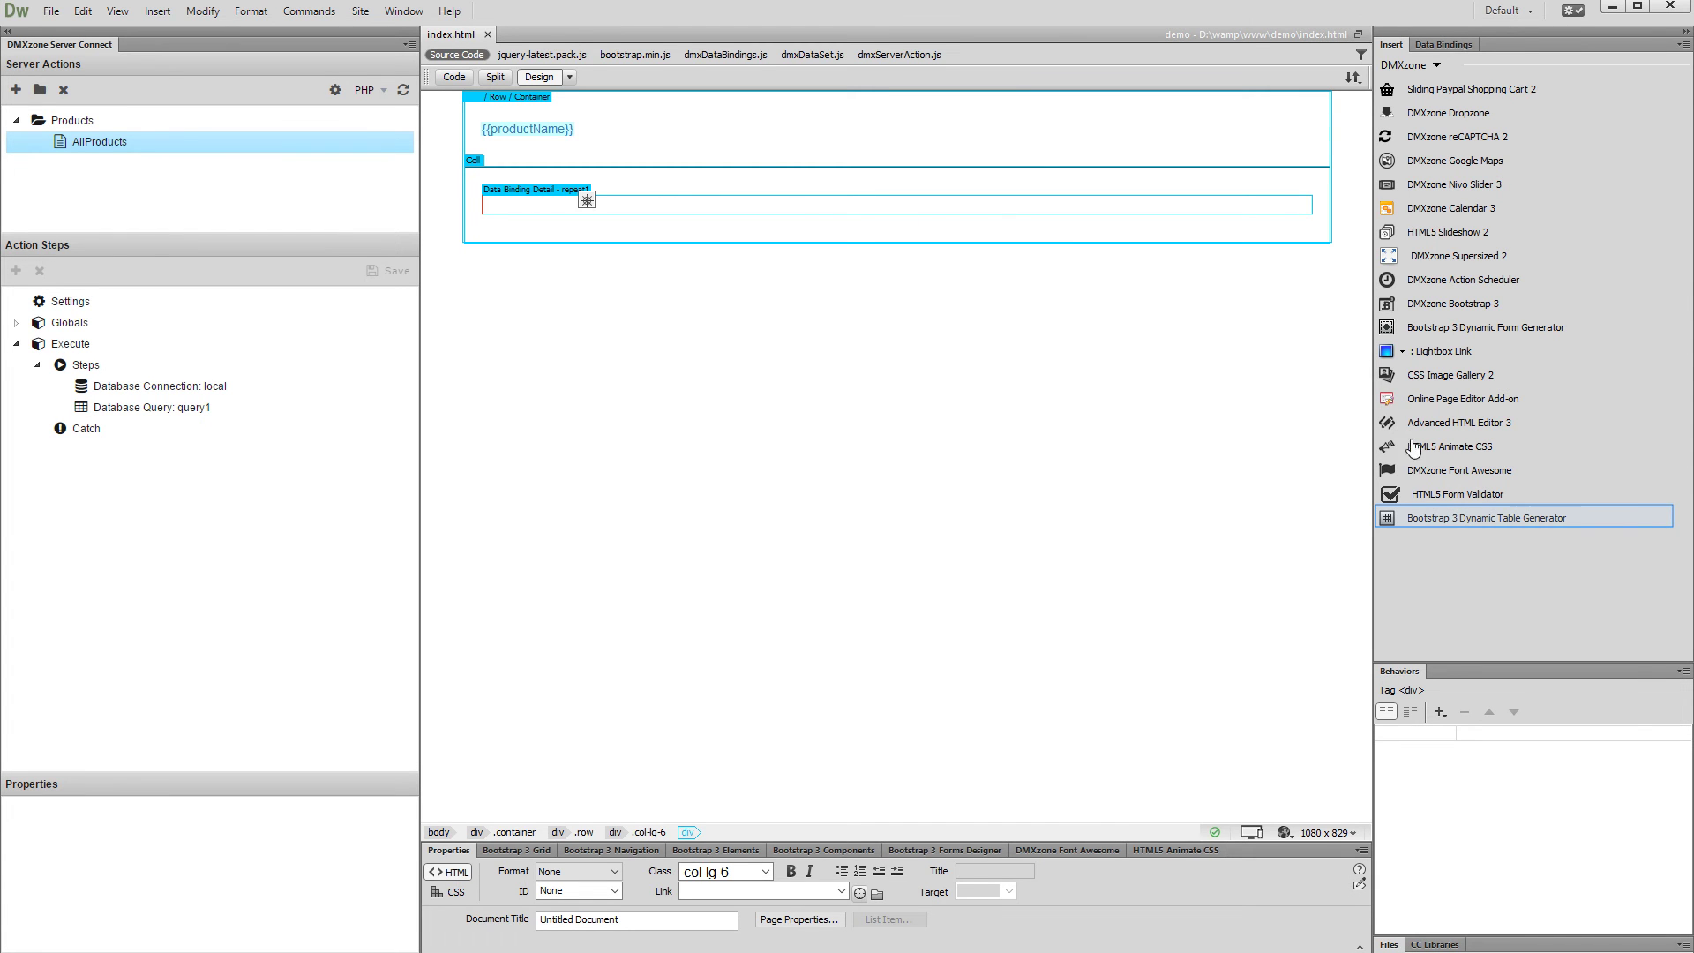
Point the Bootstrap 3 Dynamic Table Generator's data source at exeProductsAll.data.query1
click(1426, 519)
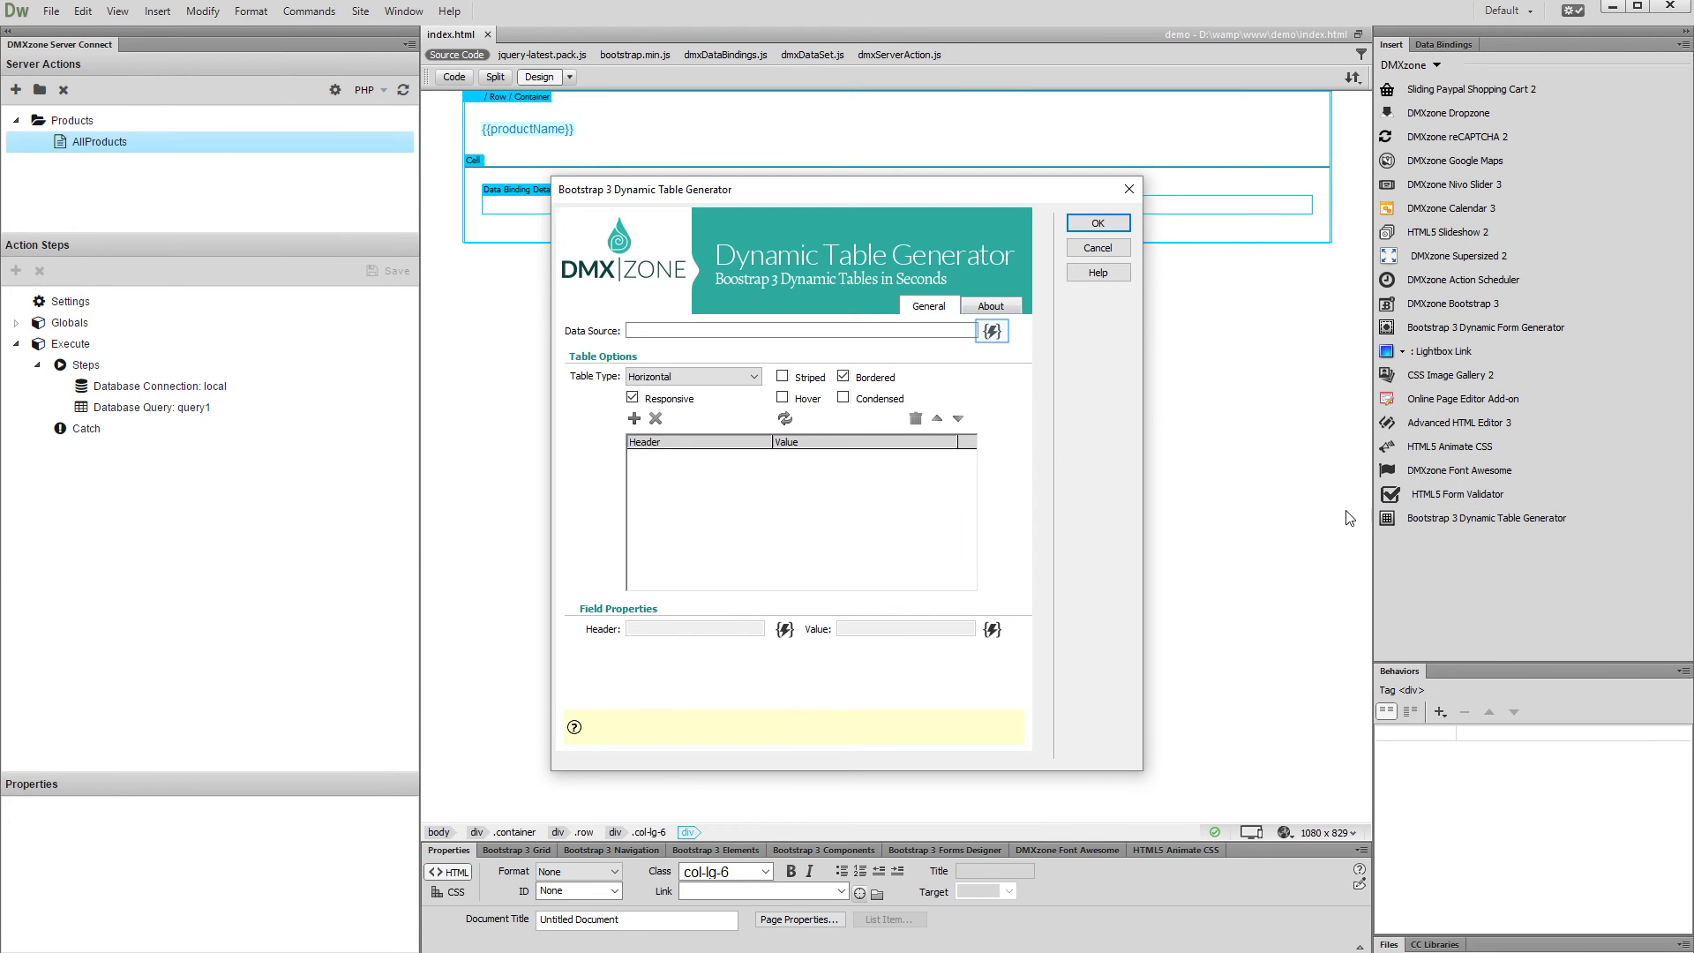
click(994, 333)
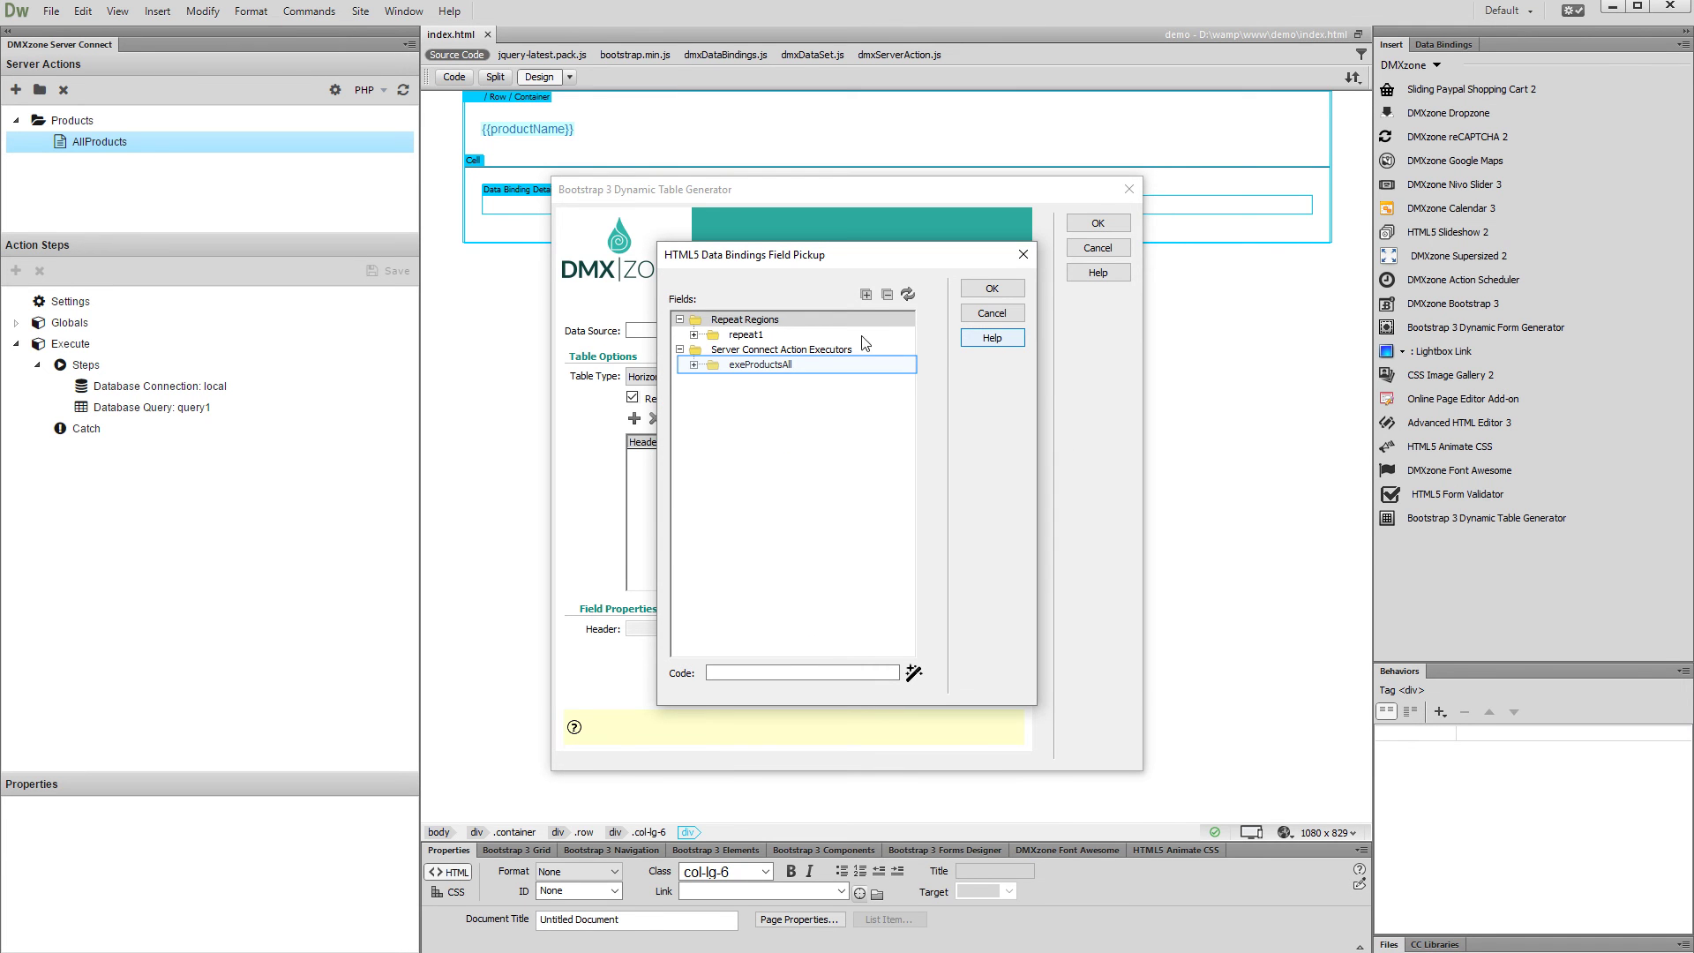
click(693, 366)
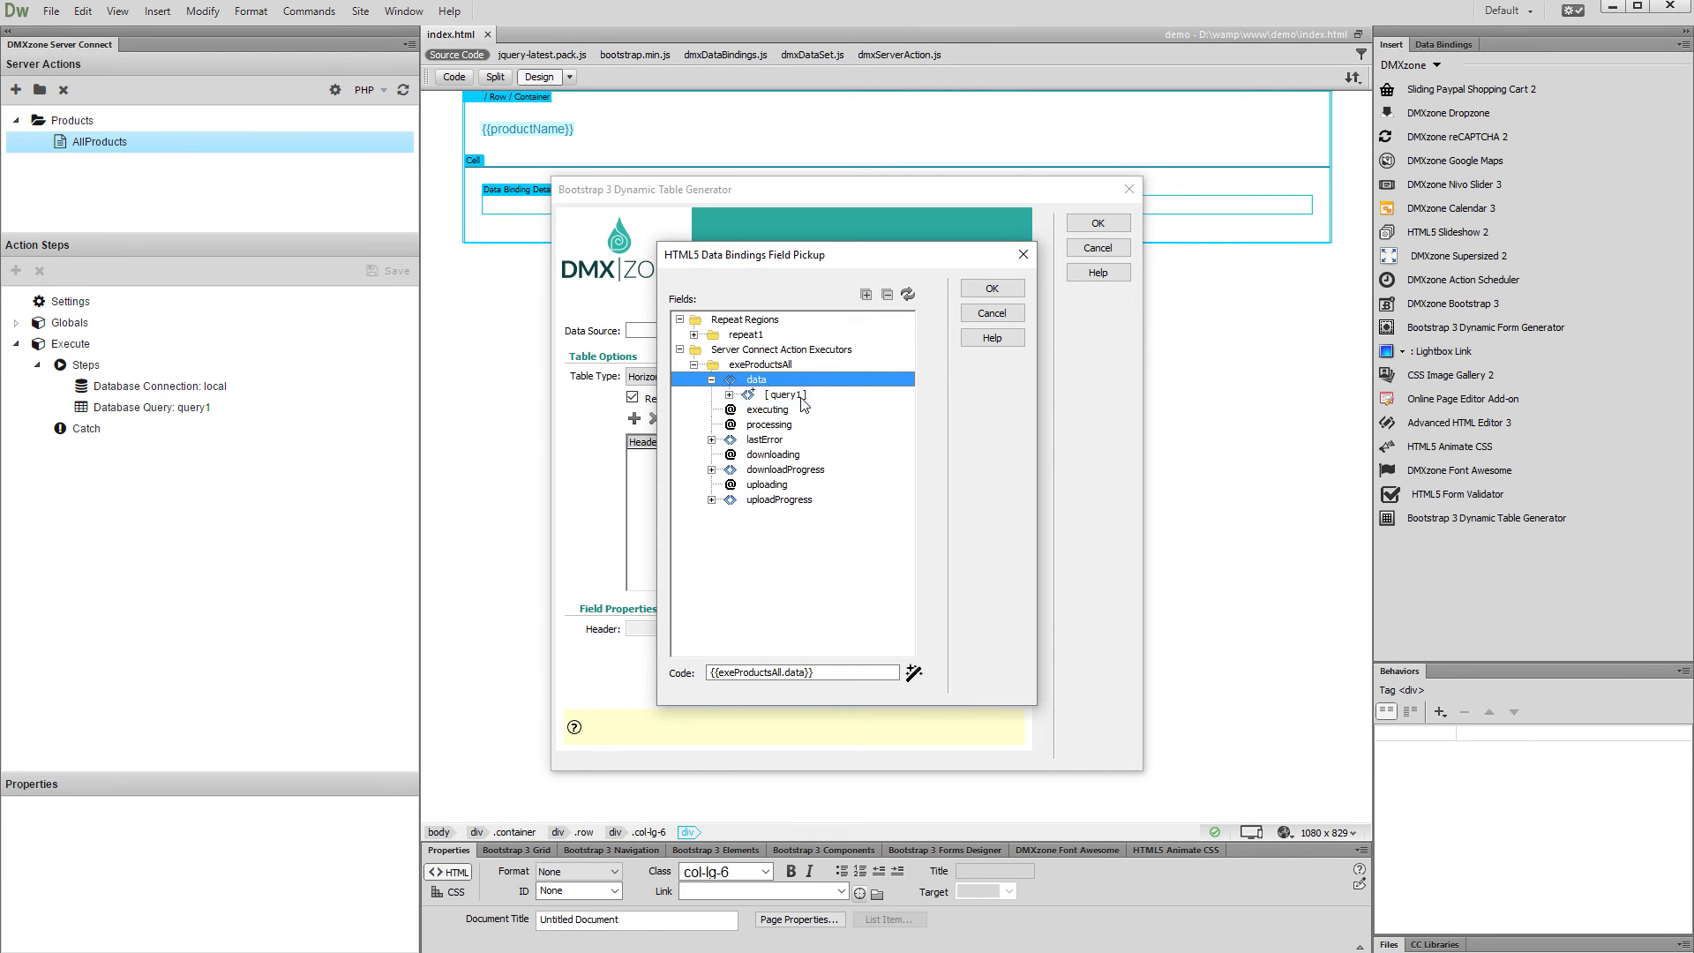
click(786, 395)
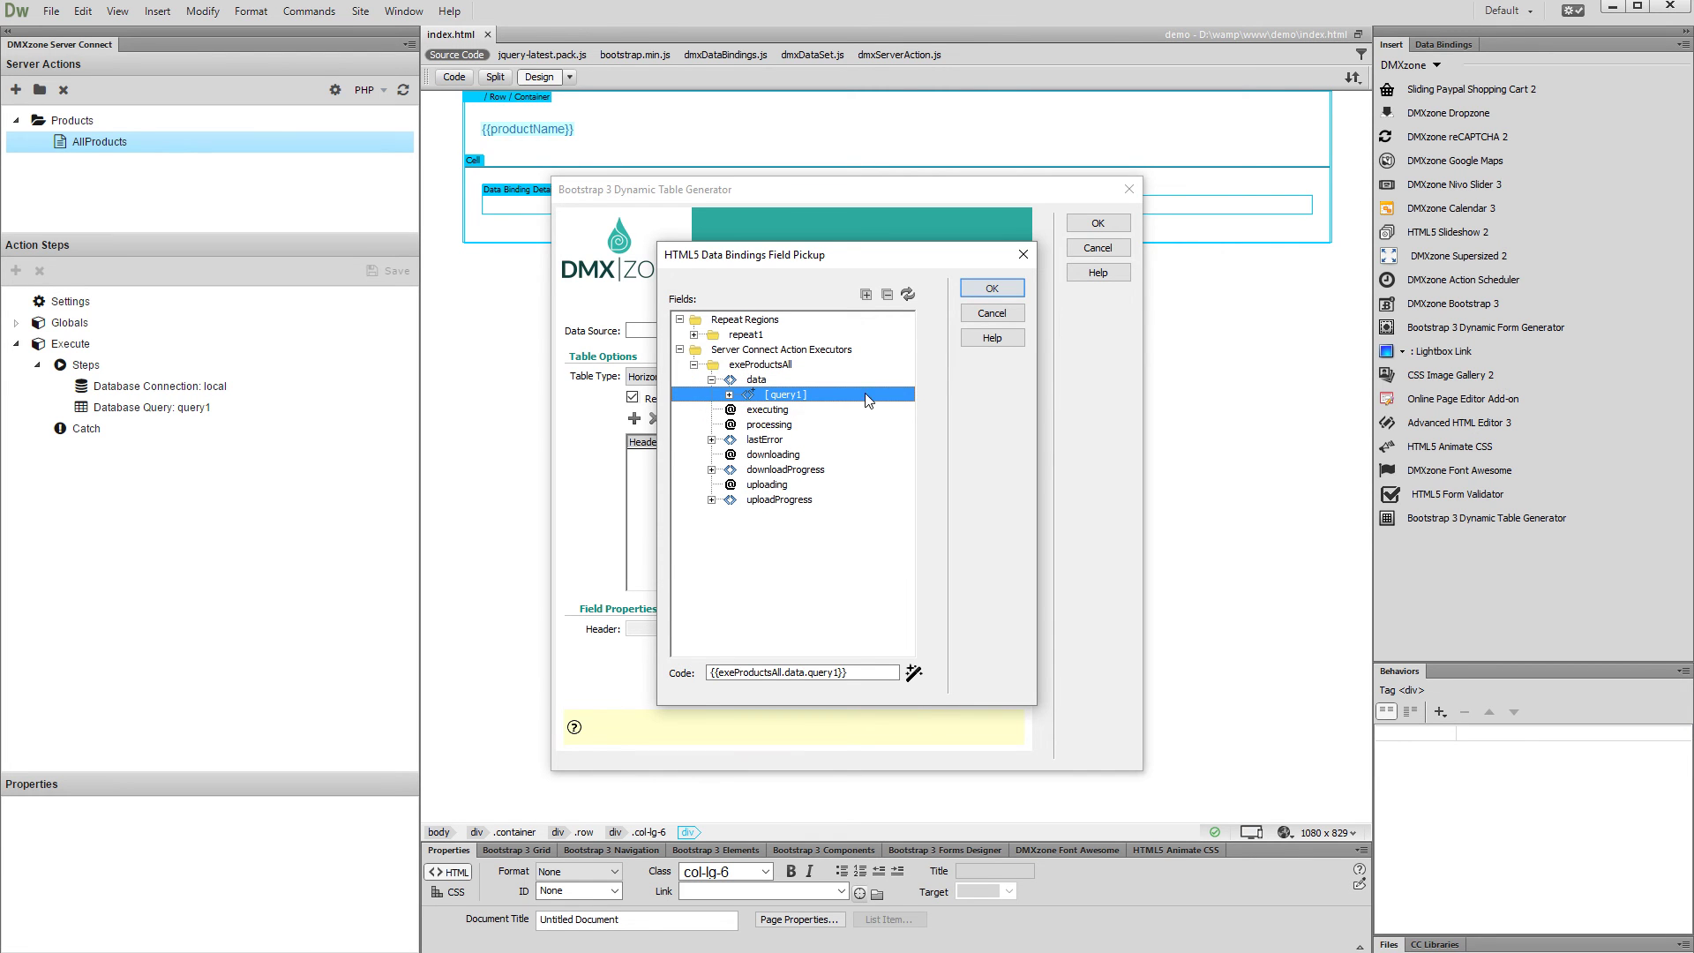
Confirm the query1 data source and set the table type to Vertical with striped rows
click(994, 288)
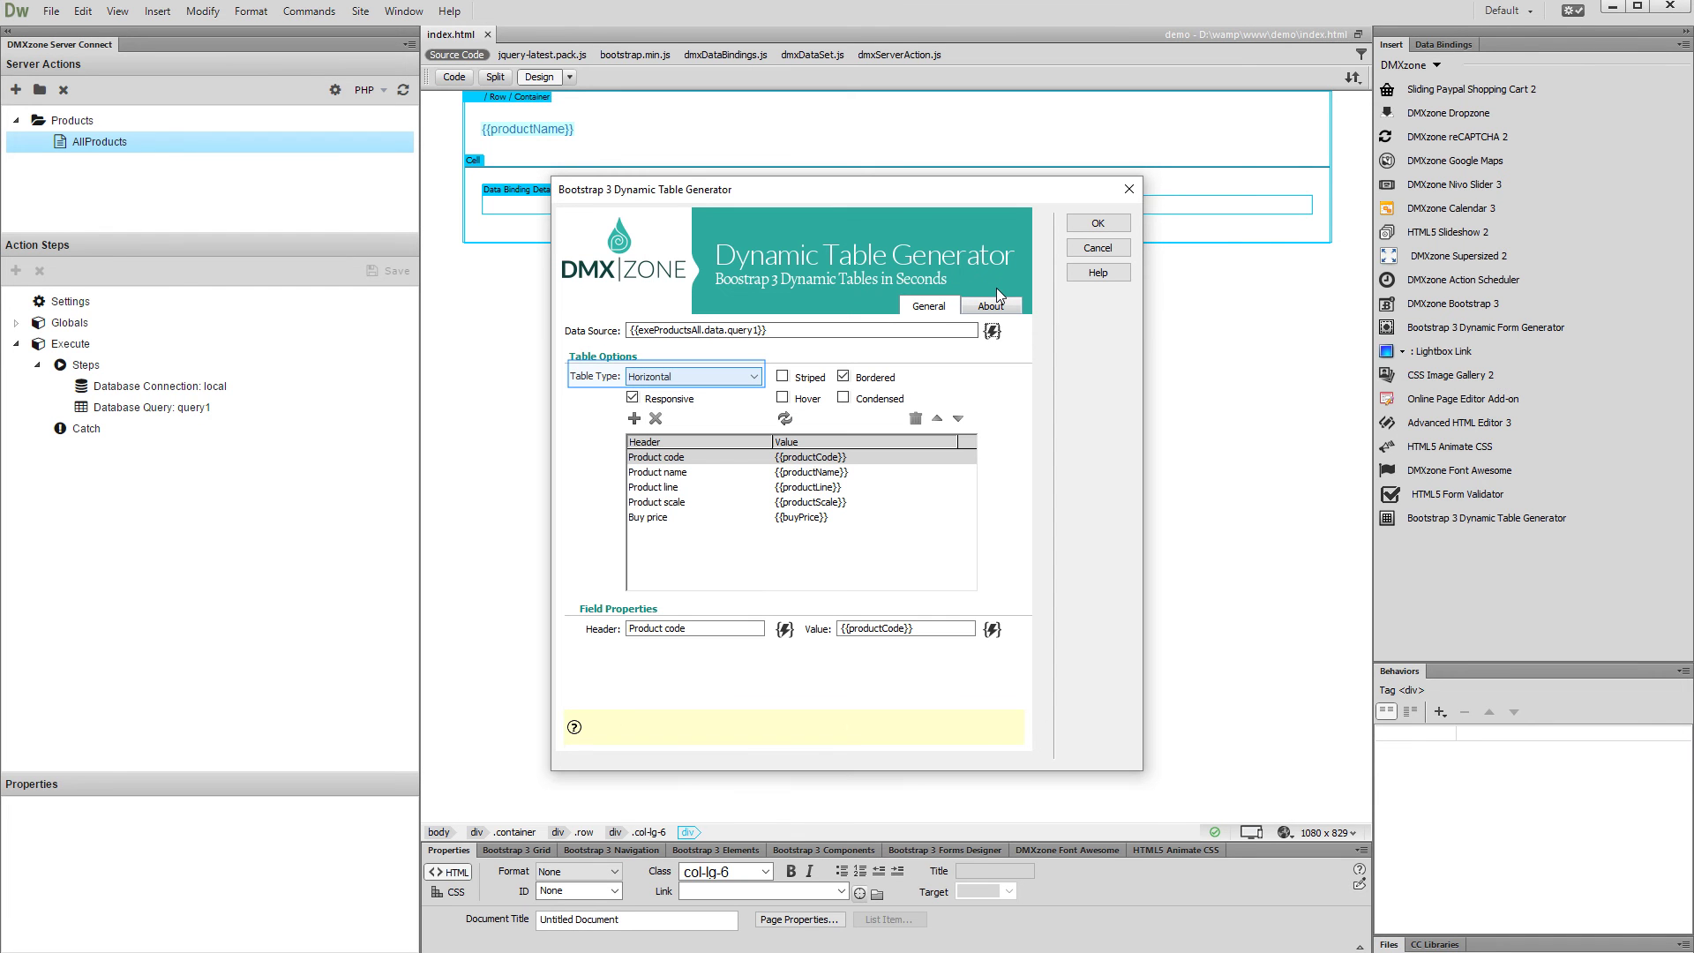
click(734, 378)
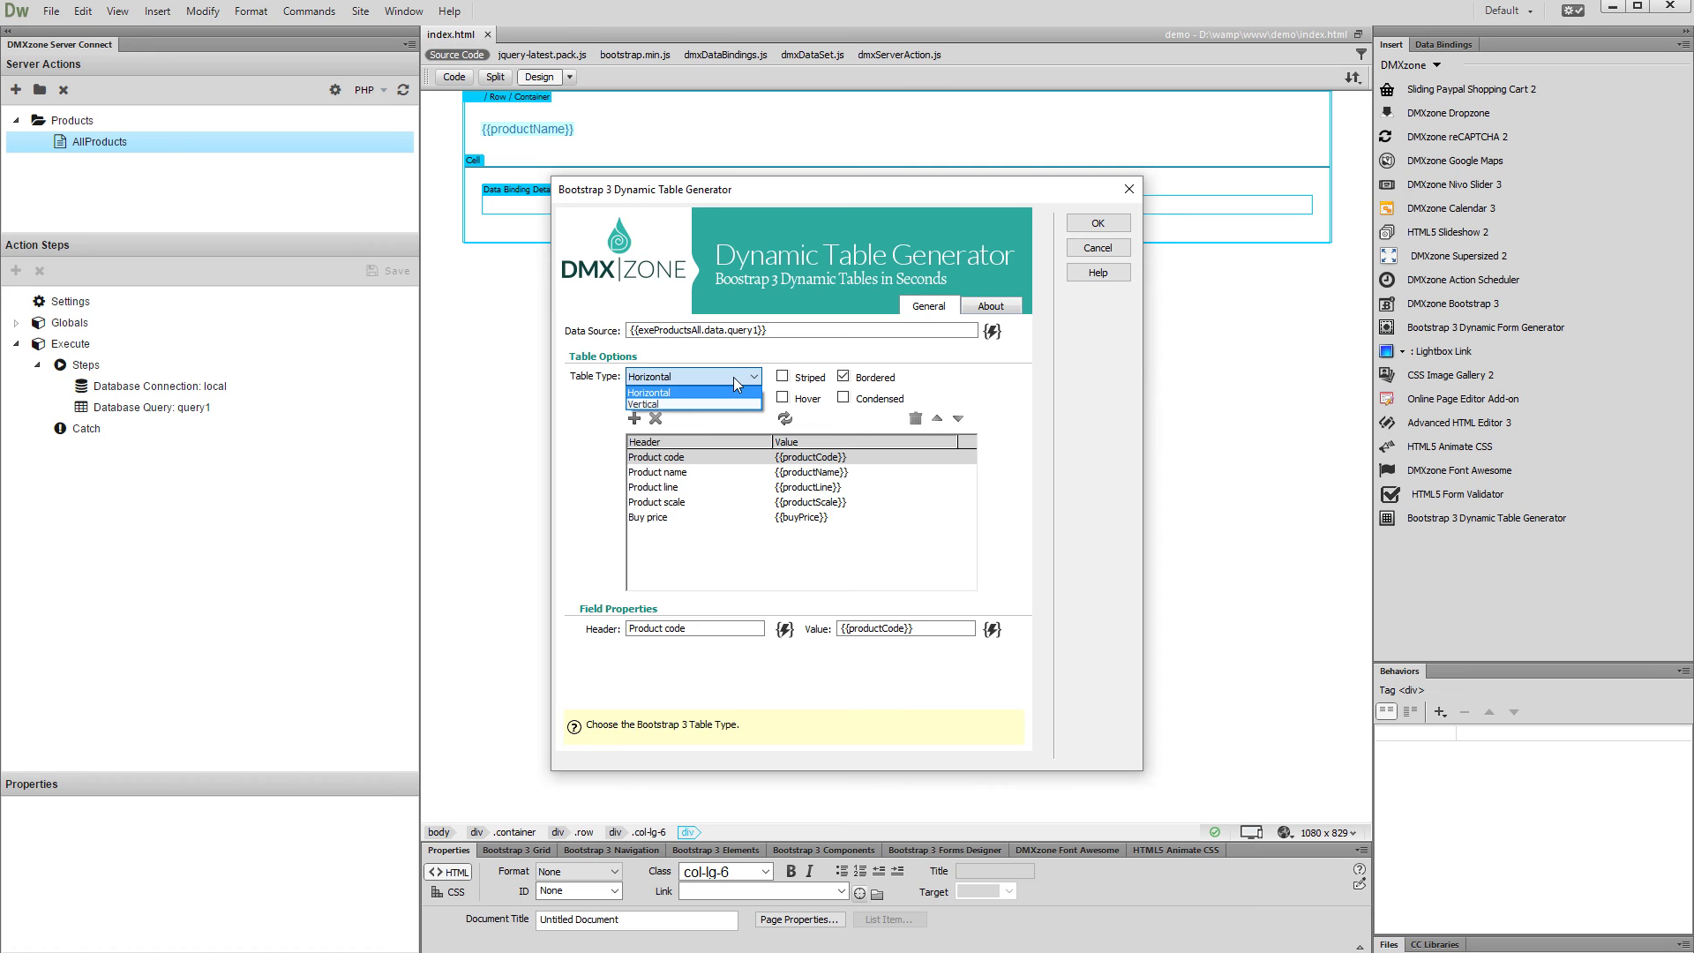
click(740, 404)
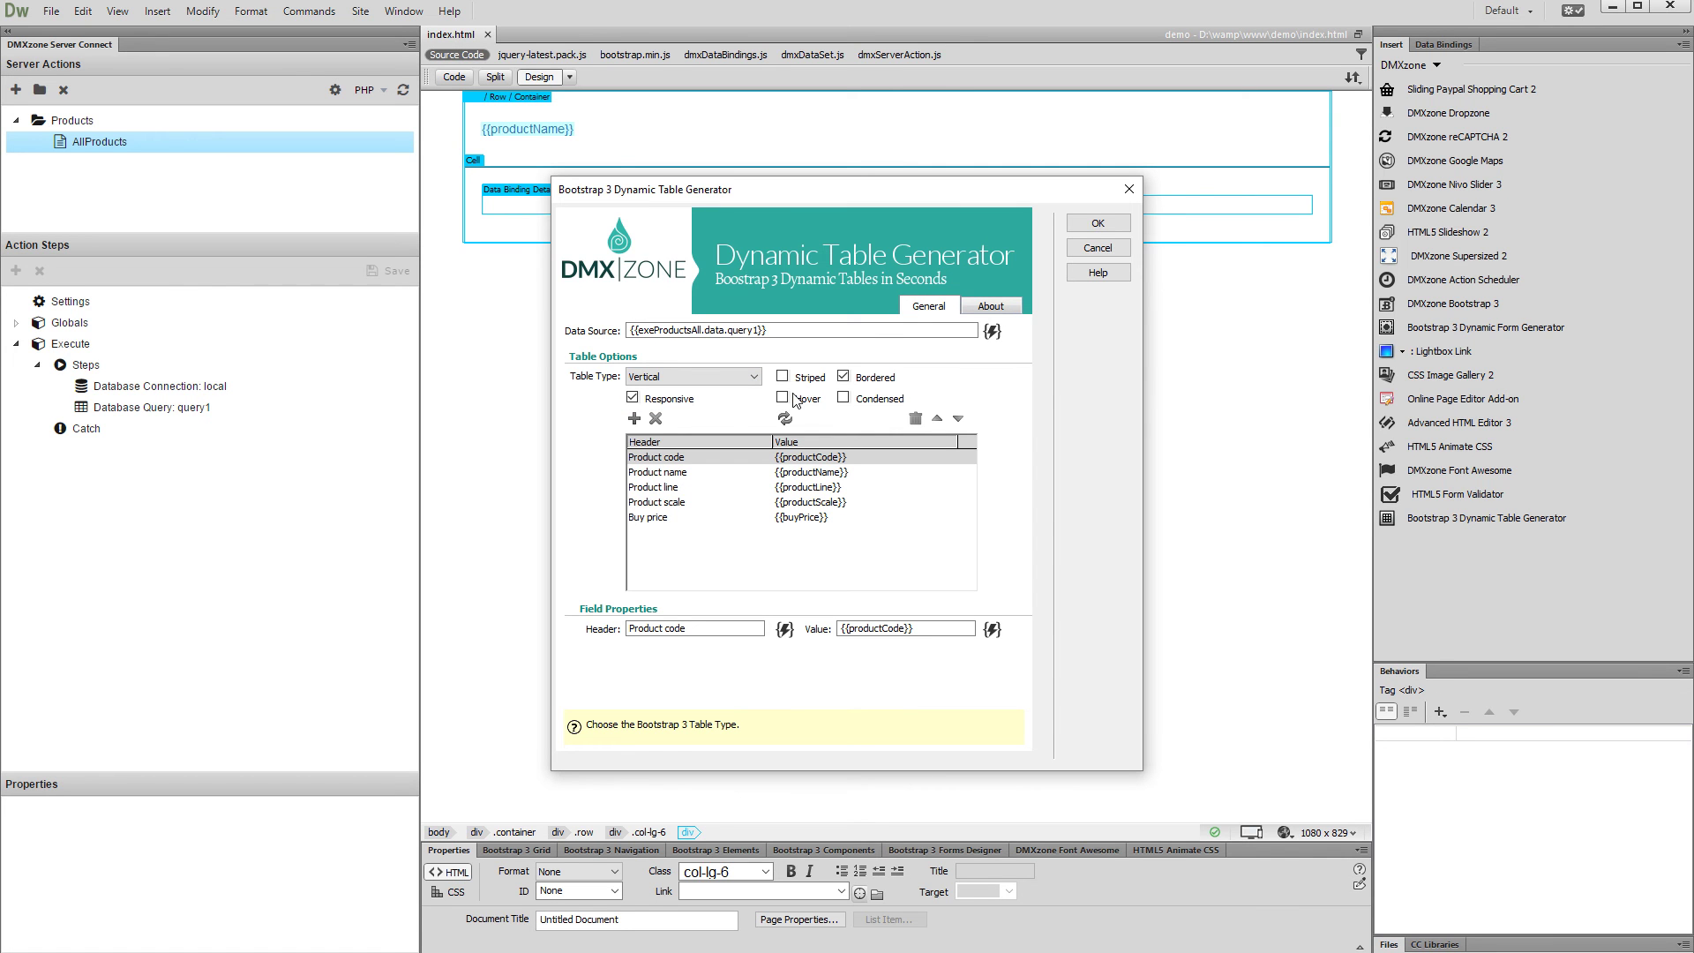
key(Tab)
key(space)
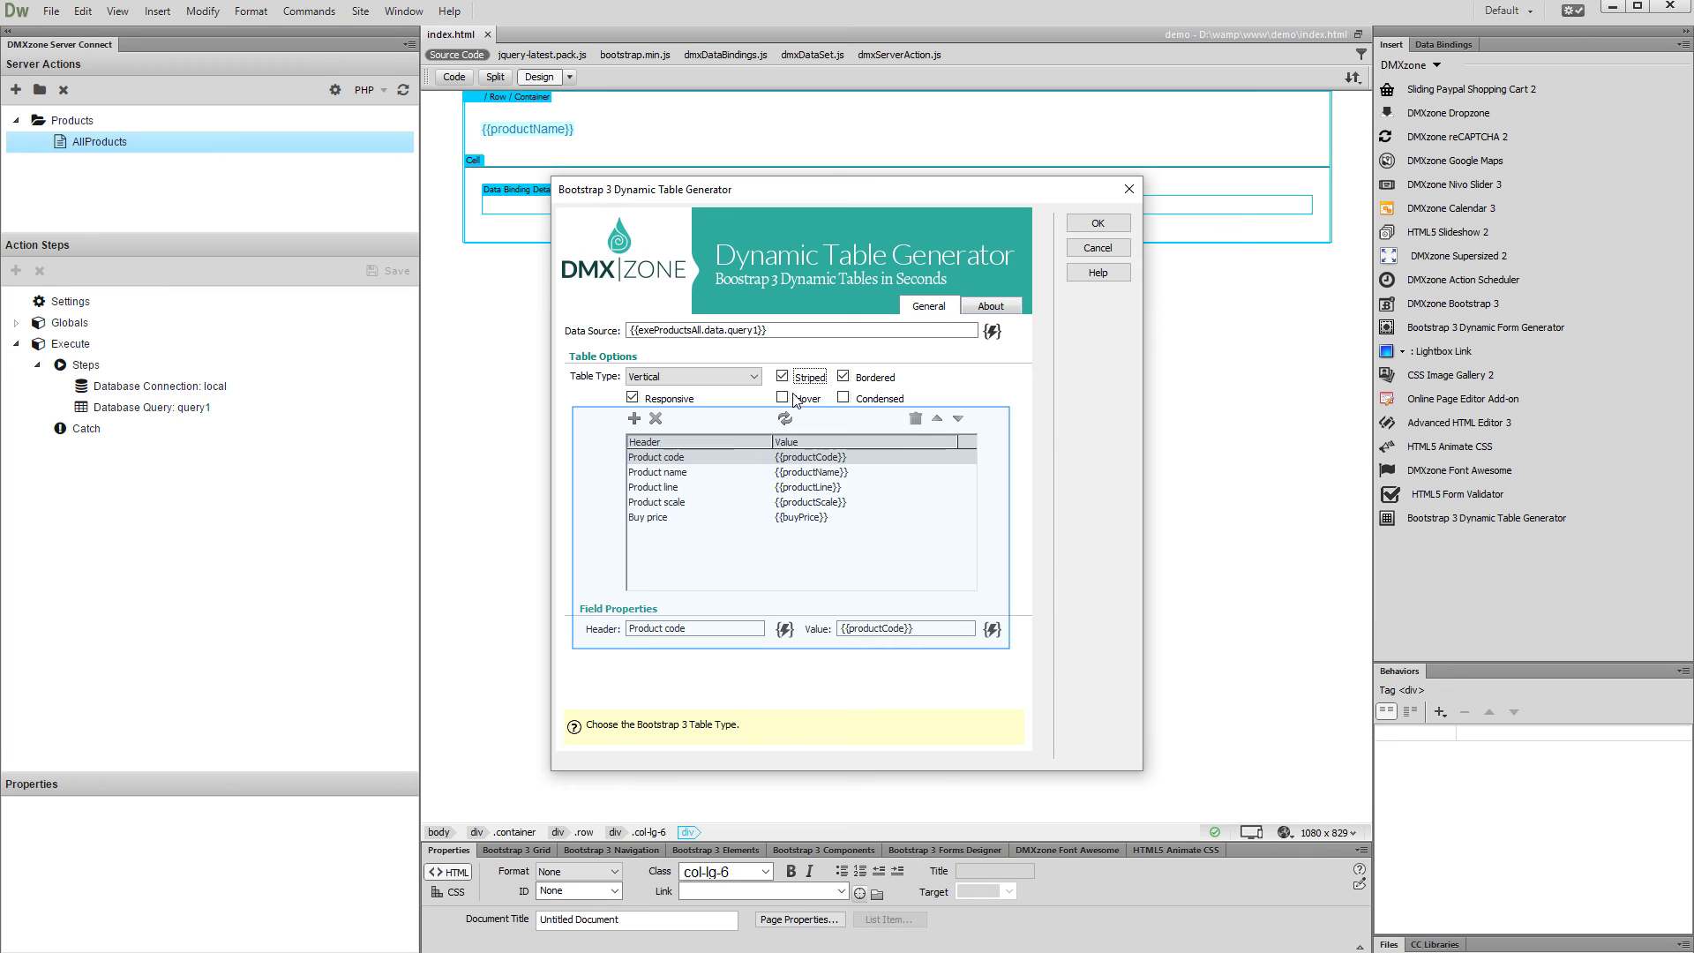
click(812, 455)
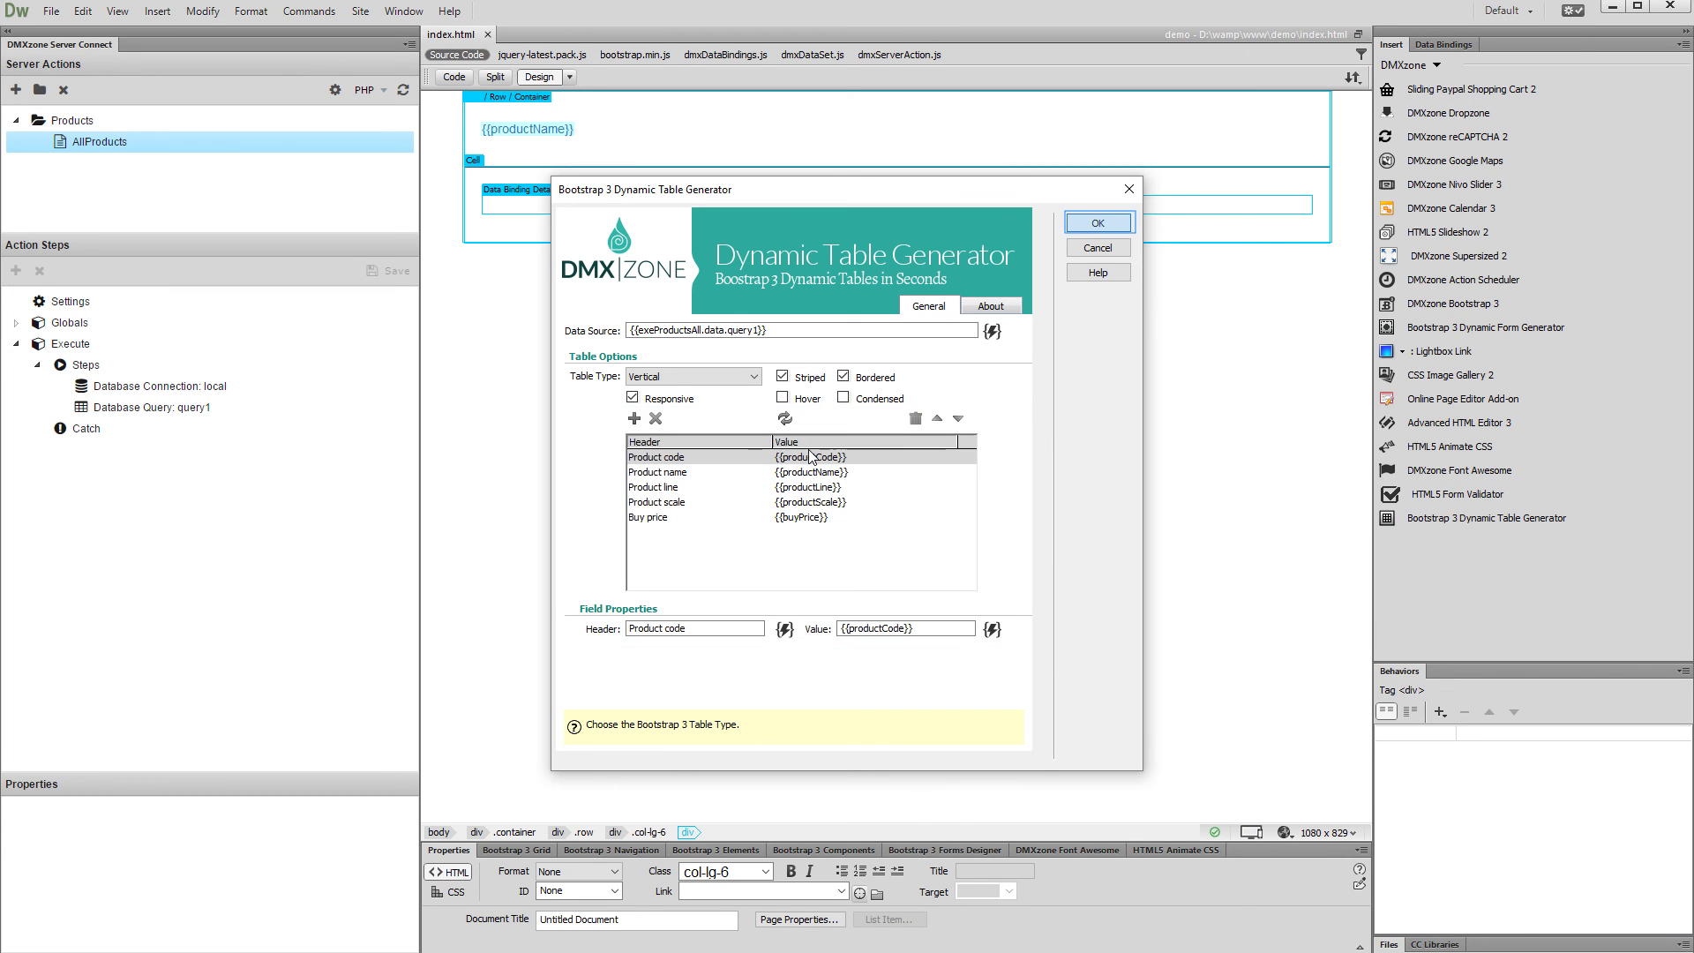
Insert the configured product table and switch the page to Live view
click(1099, 228)
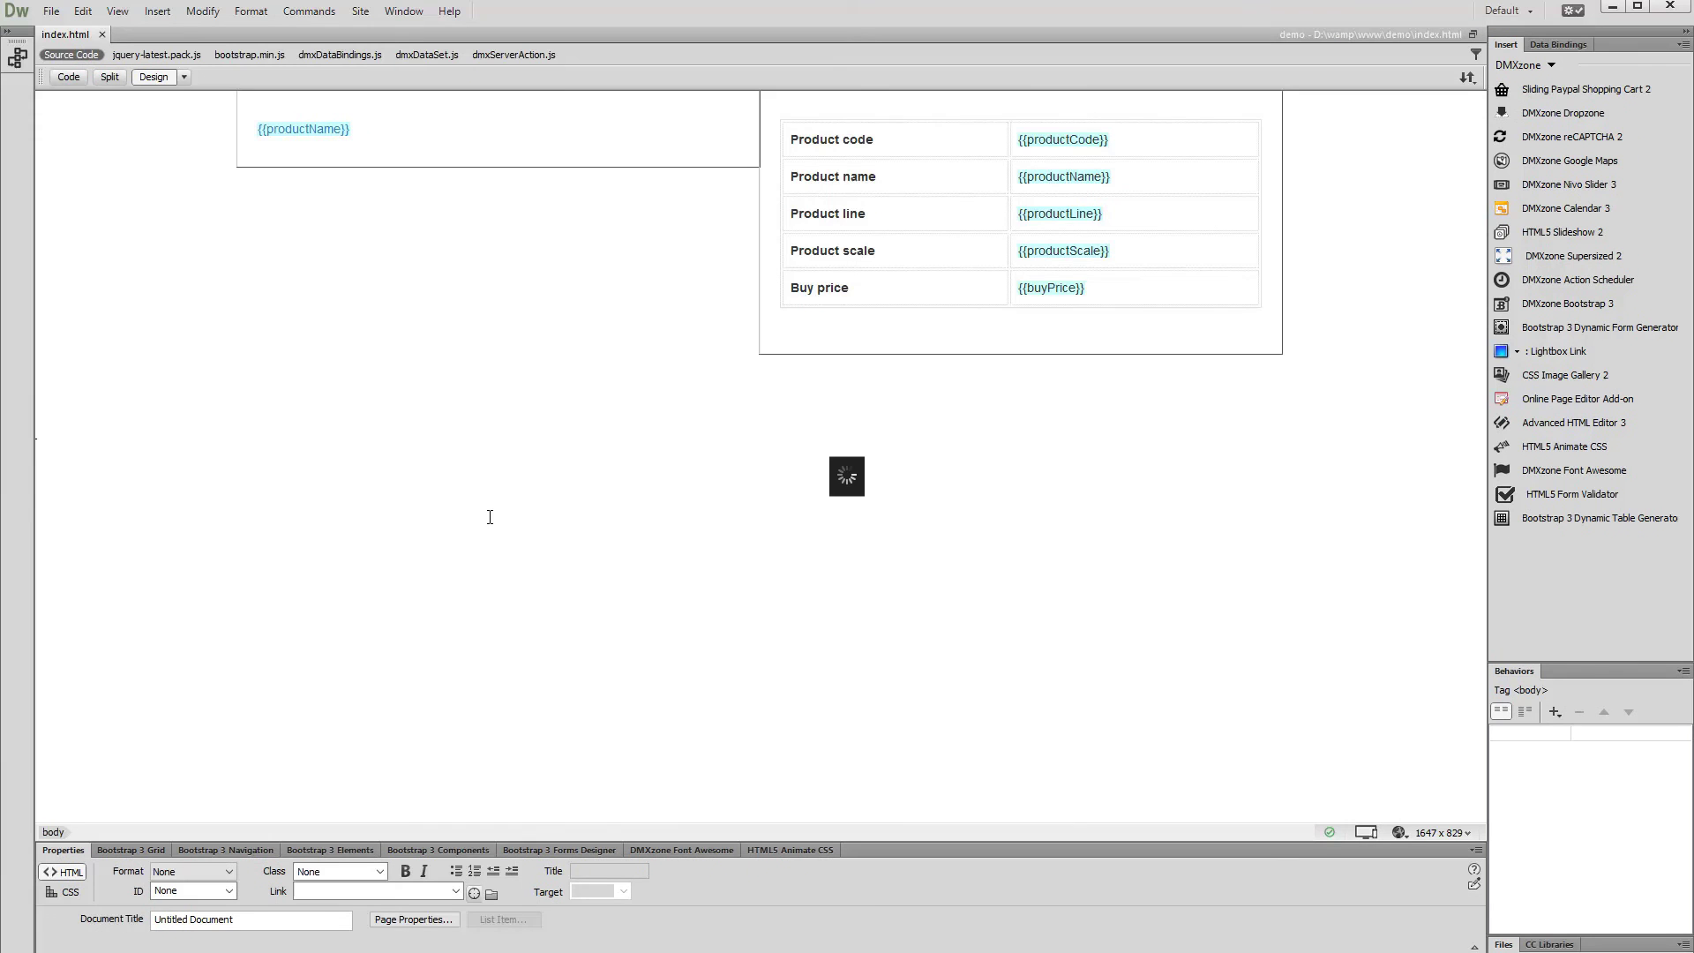
click(185, 78)
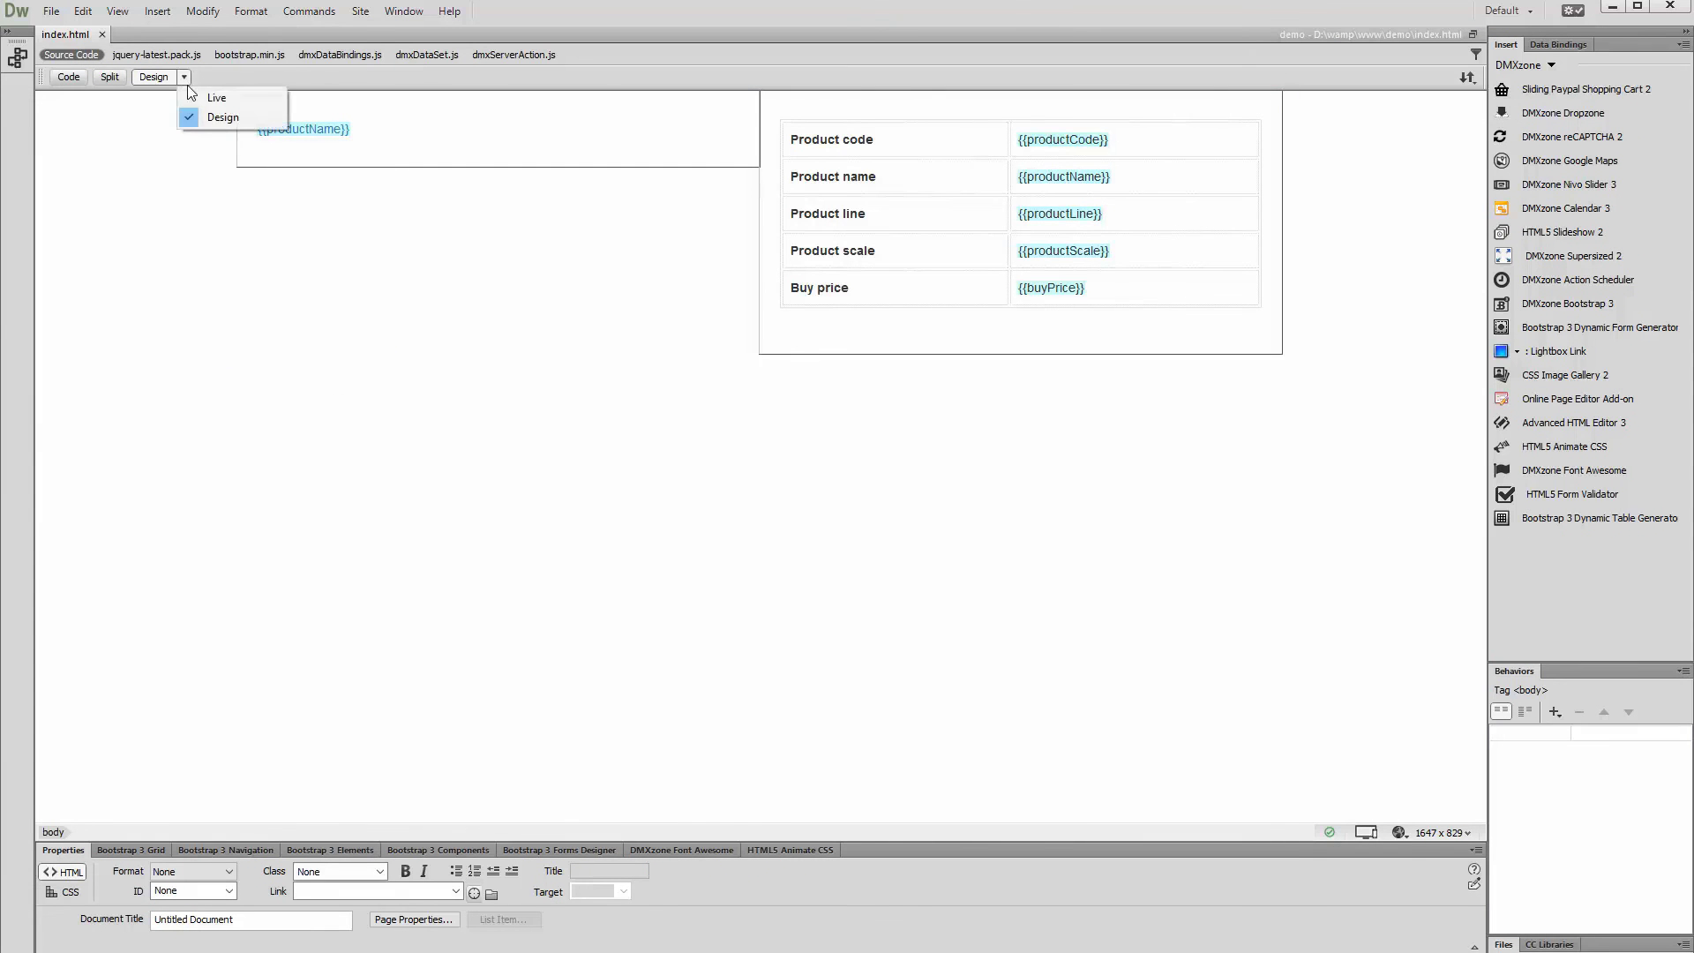
click(193, 92)
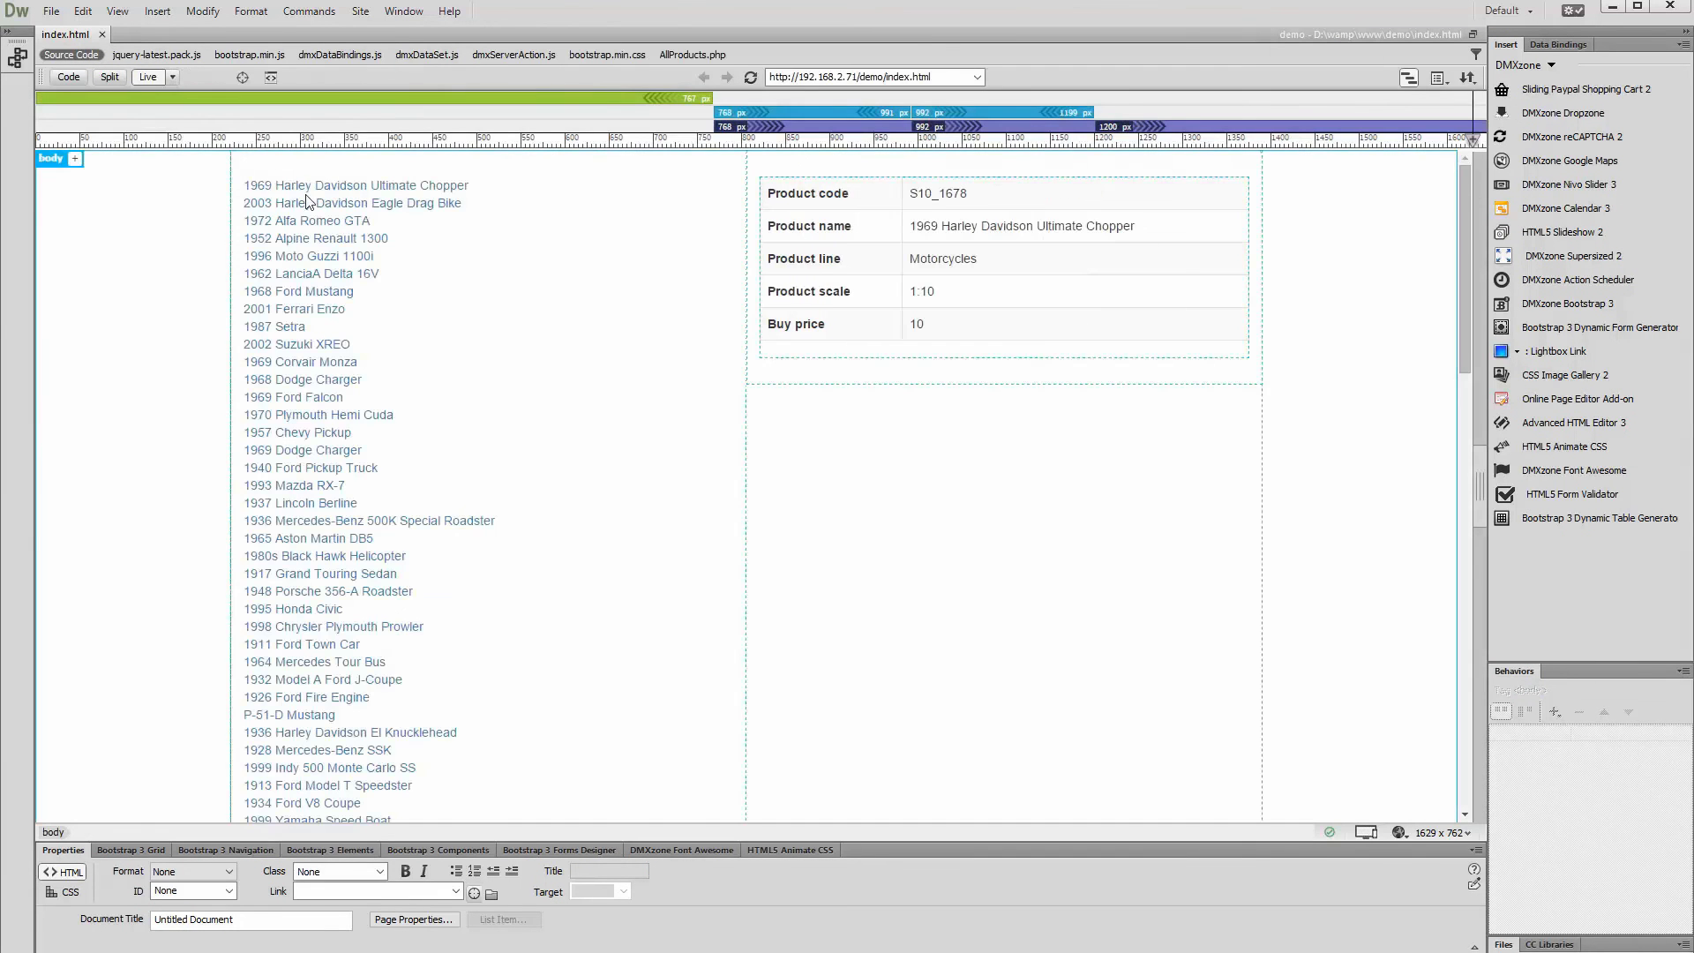
Show details for Moto Guzzi 1100i, Ferrari Enzo, Plymouth Hemi Cuda and Mercedes-Benz 500K
click(332, 257)
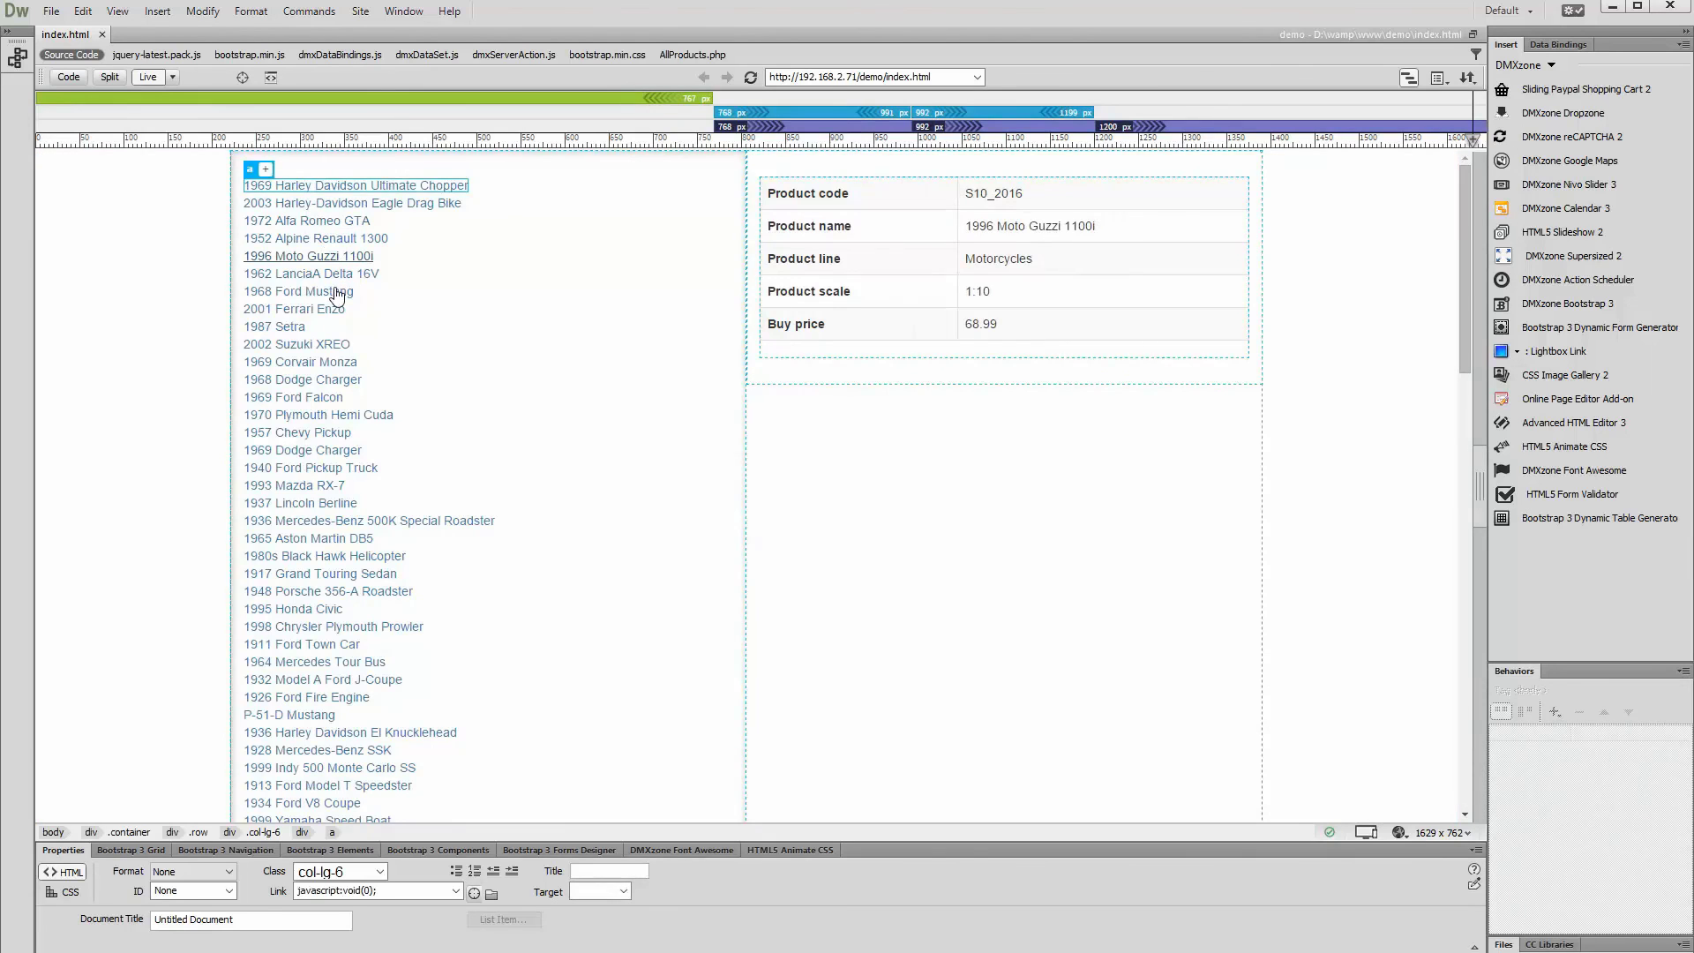
click(330, 309)
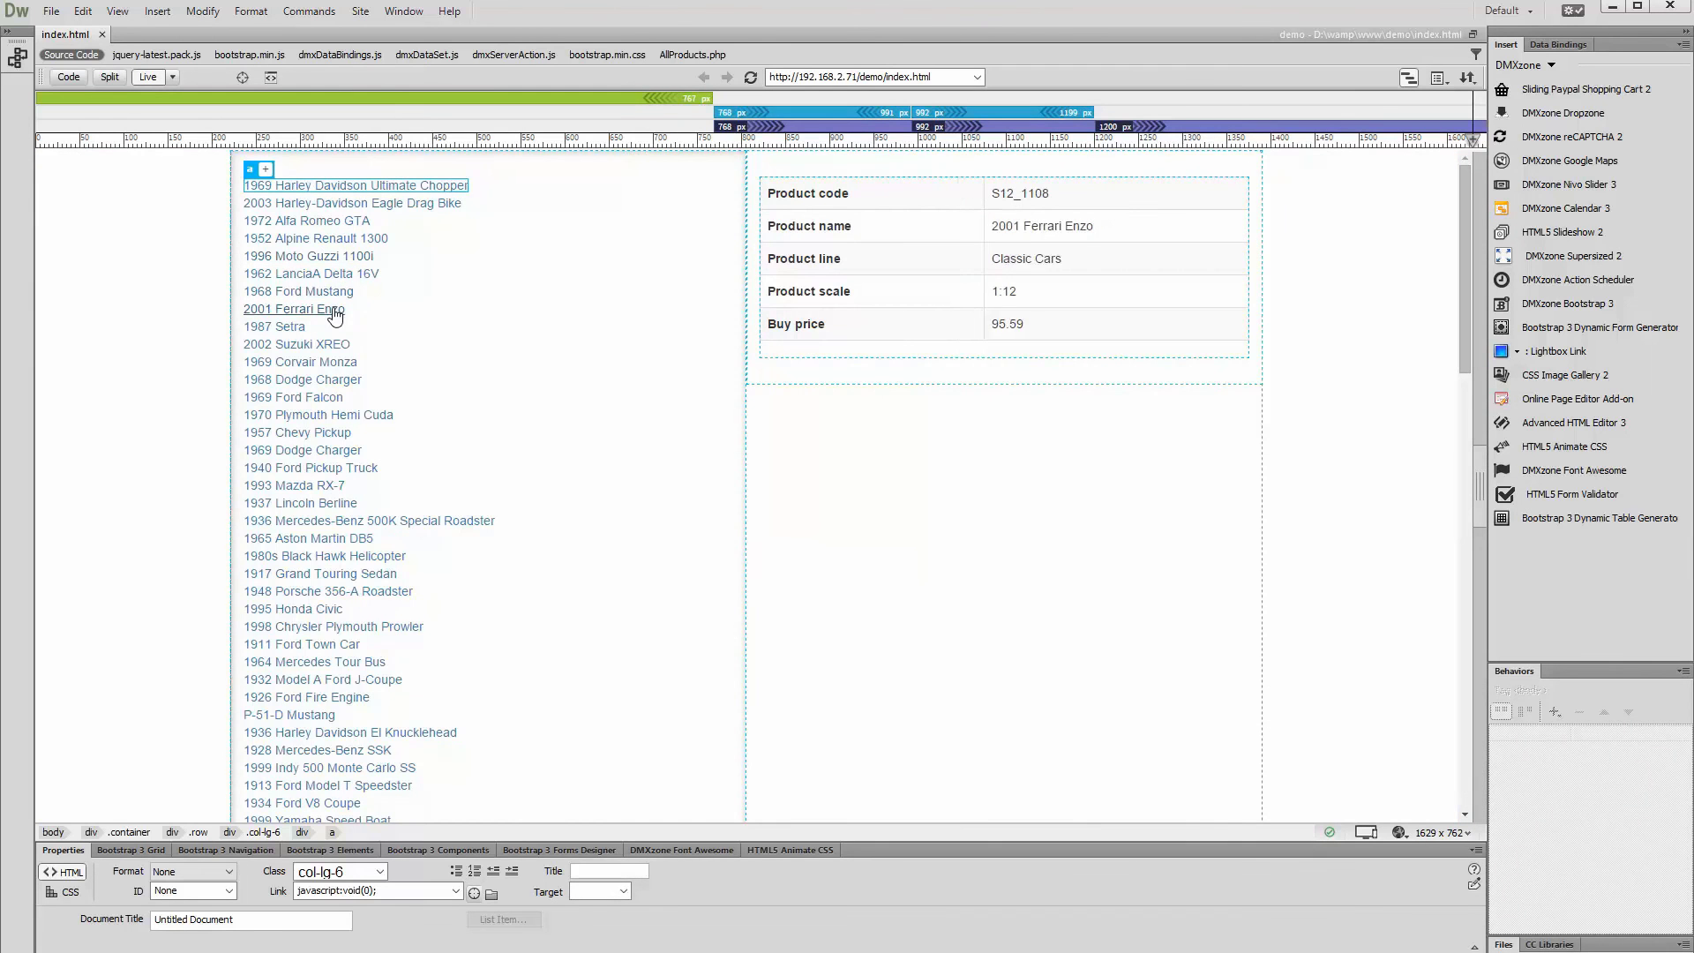
click(307, 417)
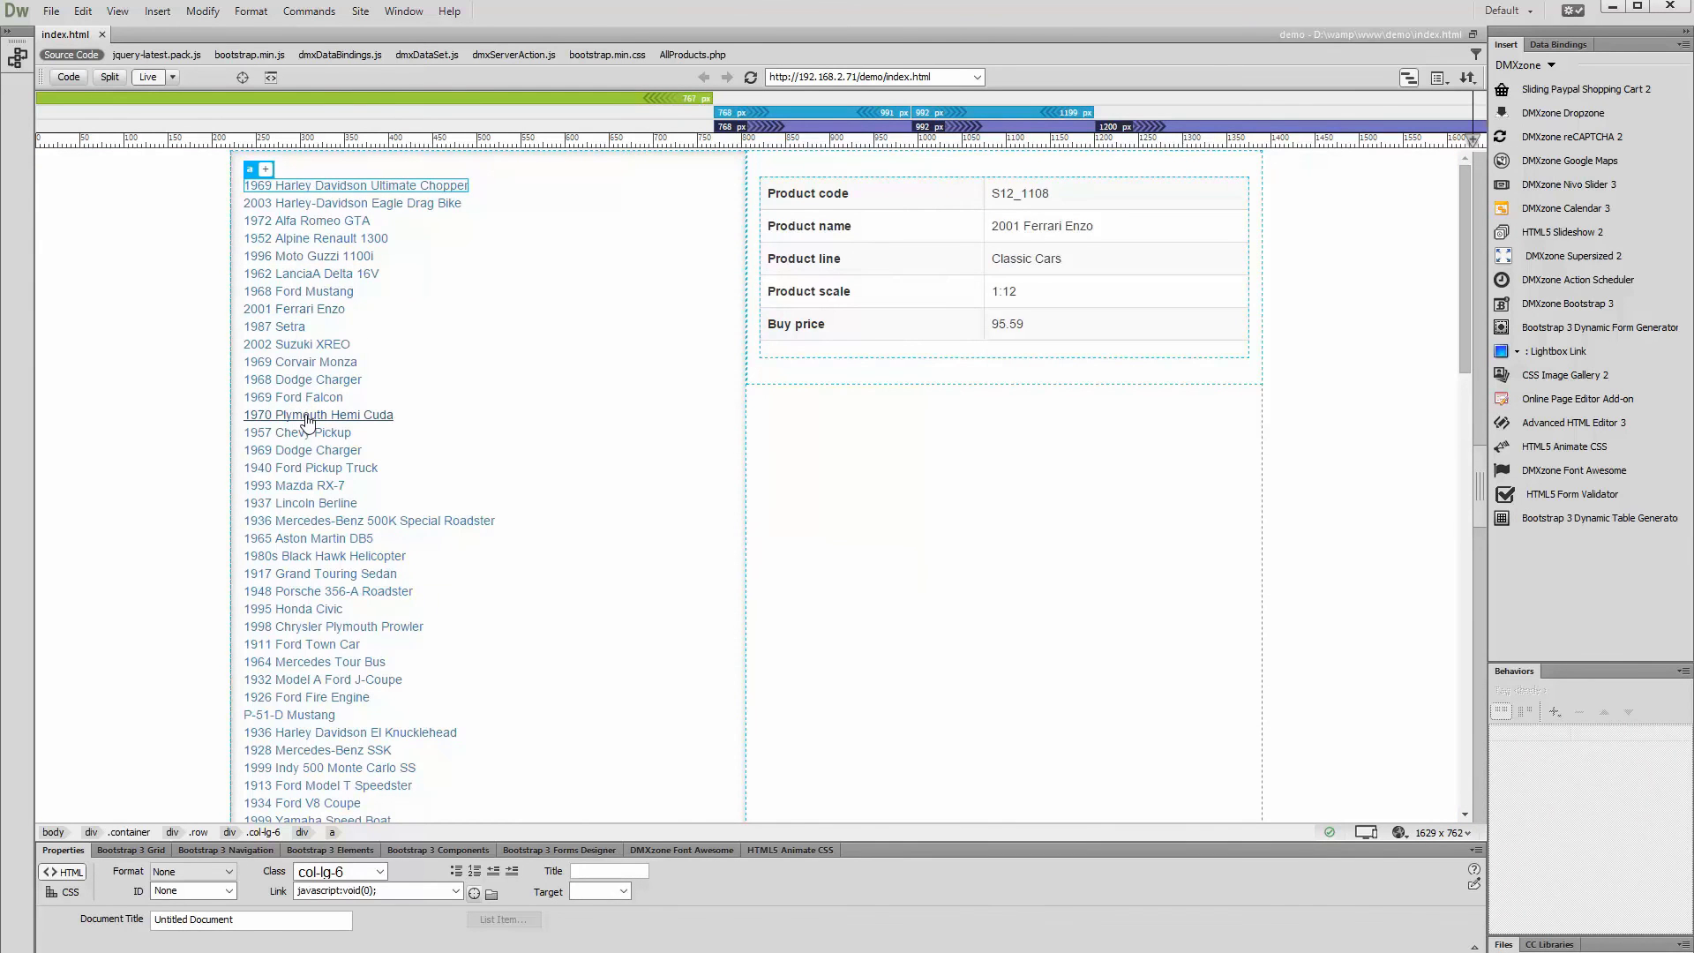
click(307, 520)
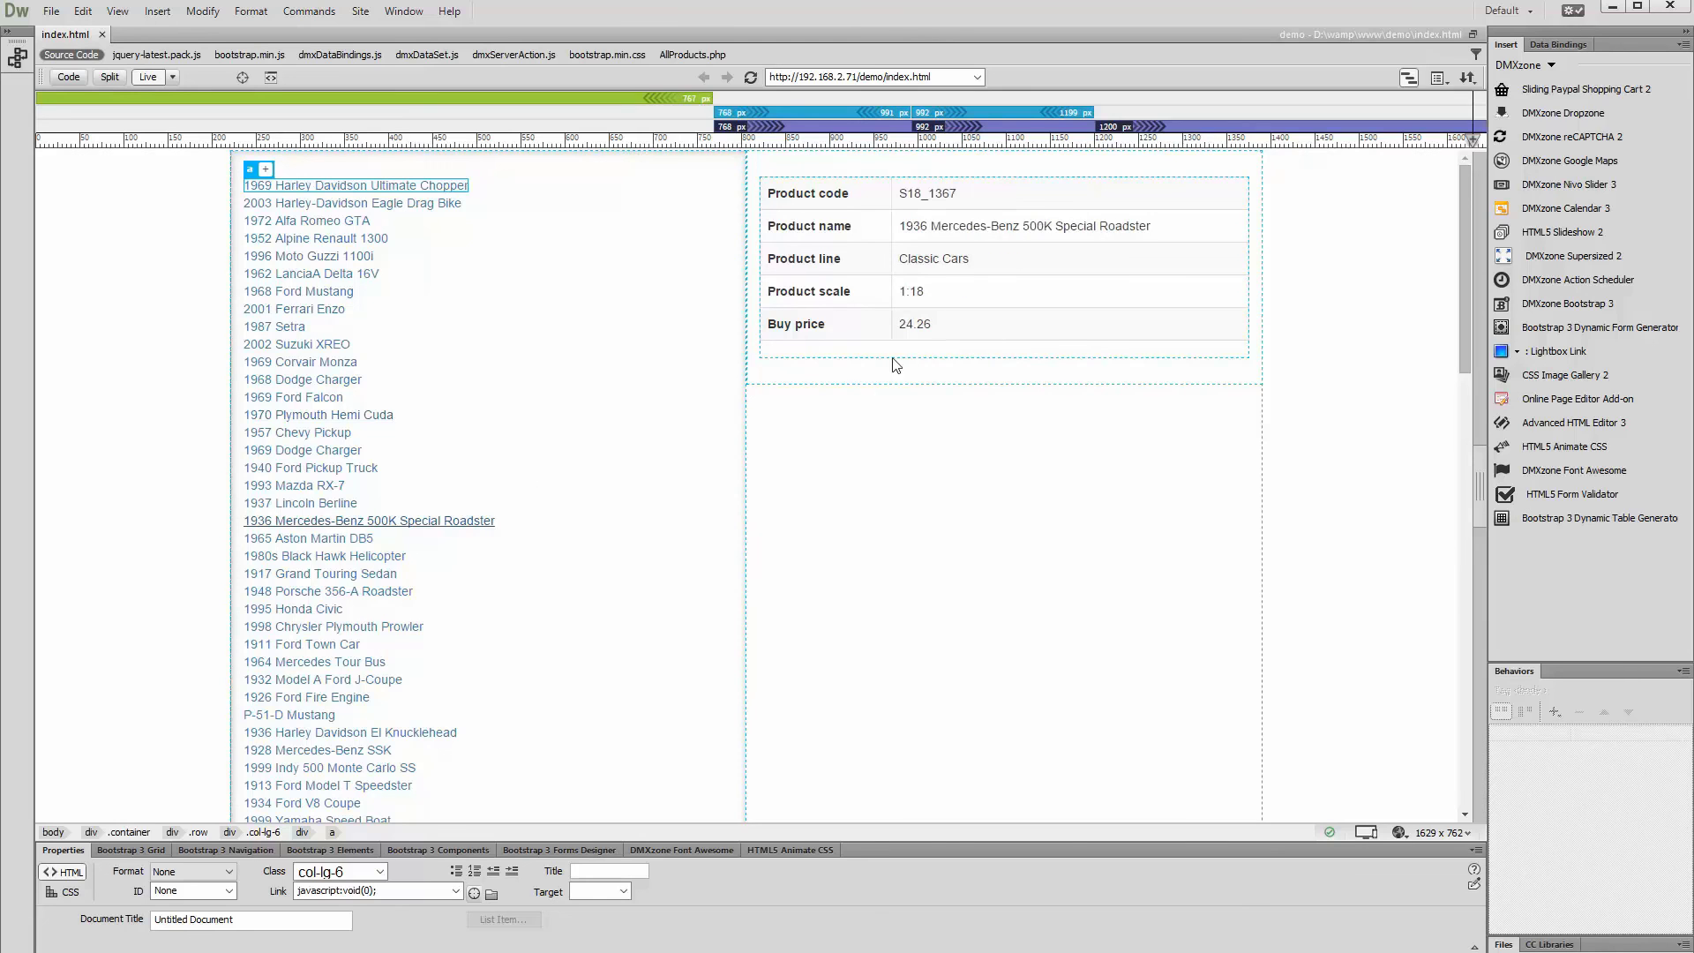